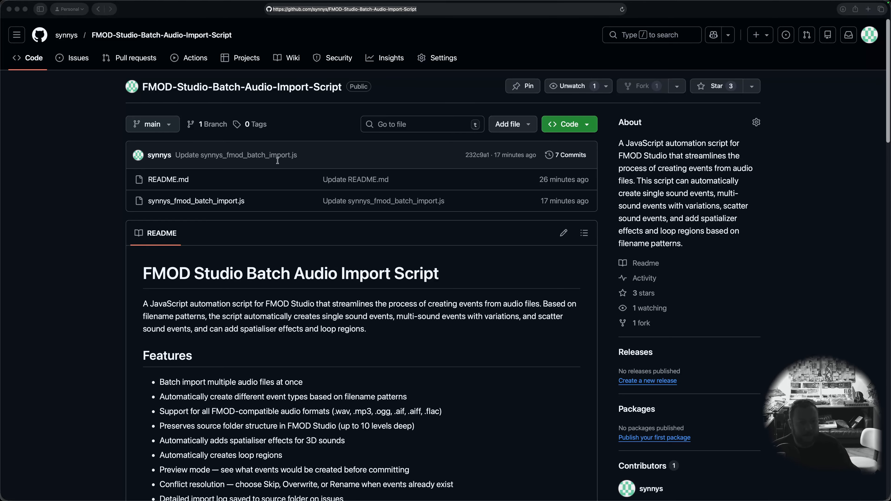
Step: Read through the batch import script's README, covering features, installation, usage, naming conventions and conflict resolution
scroll(309, 153, "down", 1)
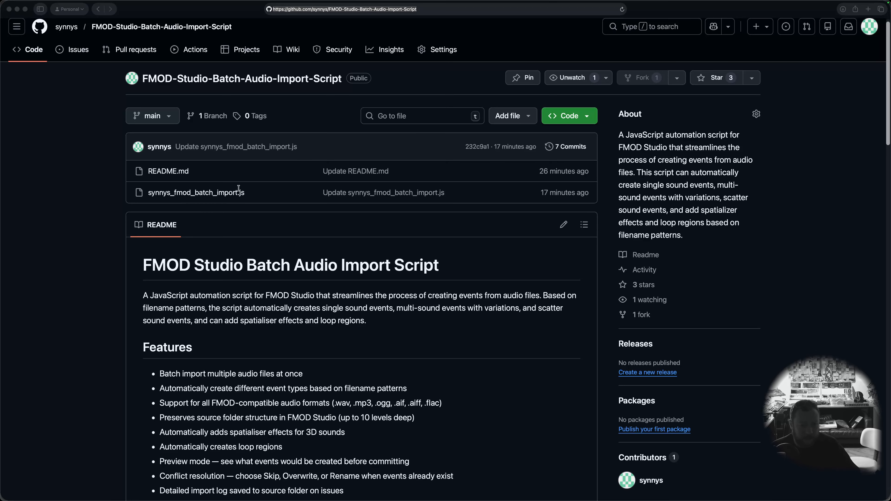
scroll(239, 189, "down", 2)
scroll(239, 188, "down", 2)
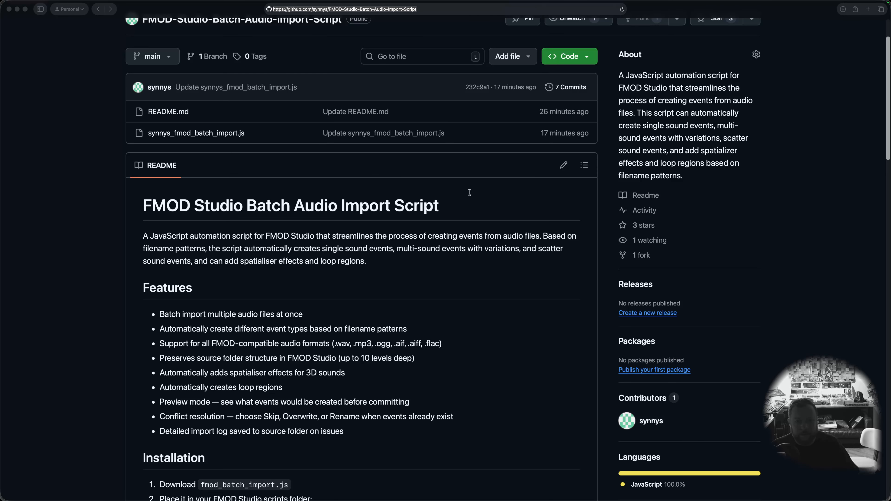
scroll(471, 170, "down", 10)
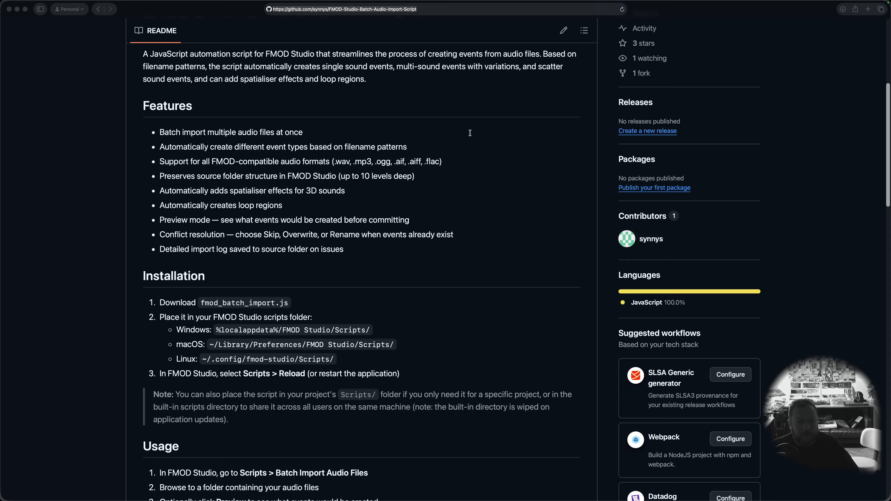
scroll(223, 190, "down", 9)
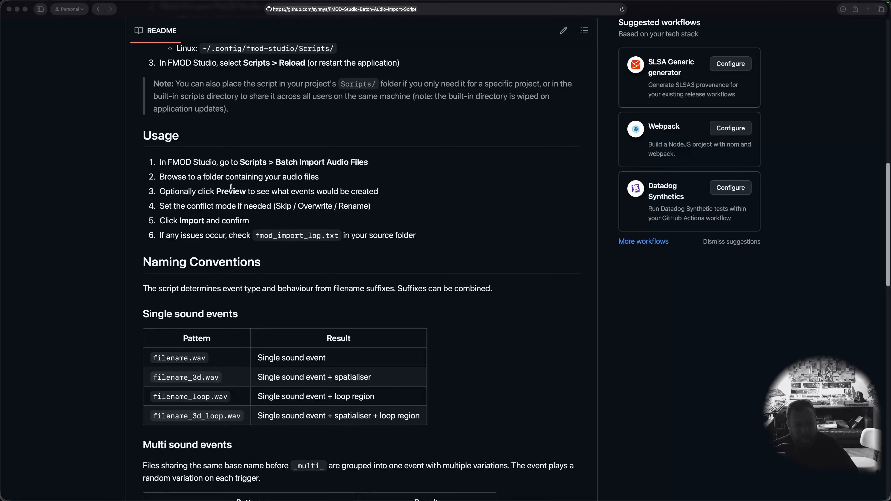
scroll(231, 187, "down", 10)
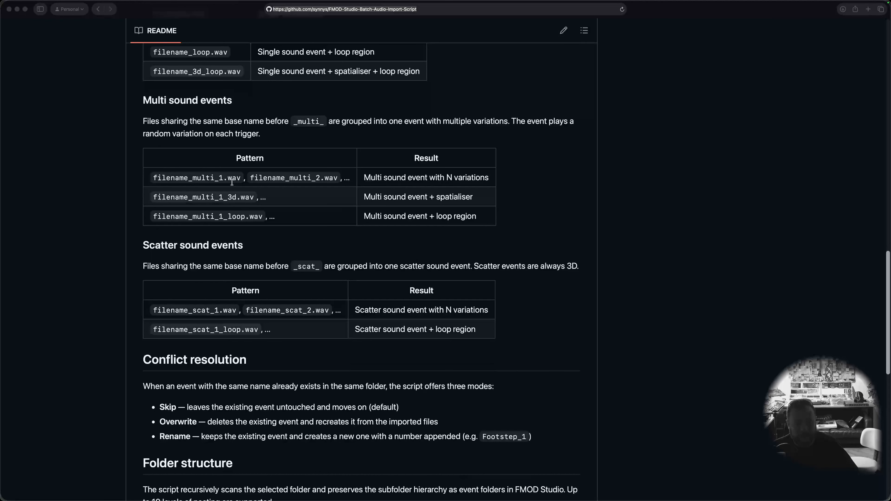
Step: Switch to FMOD Studio, launch the Batch Import Audio Files script and move its dialog higher
key("ctrl+Up")
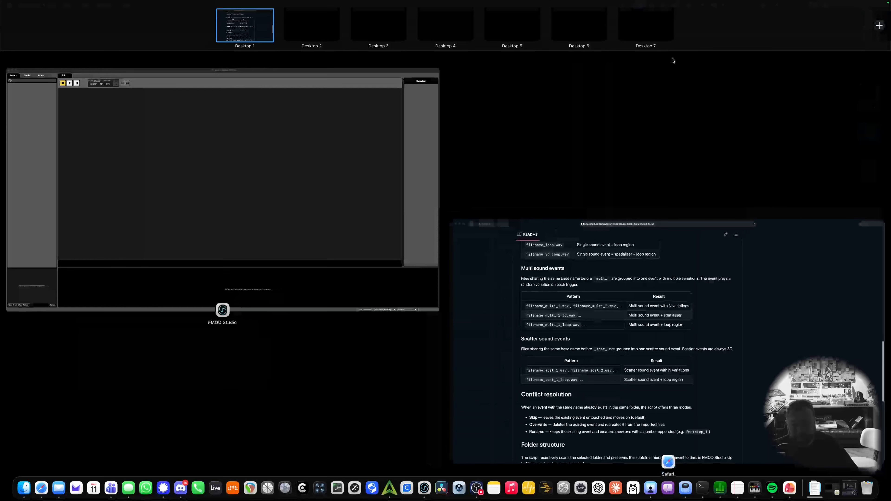
left_click(281, 141)
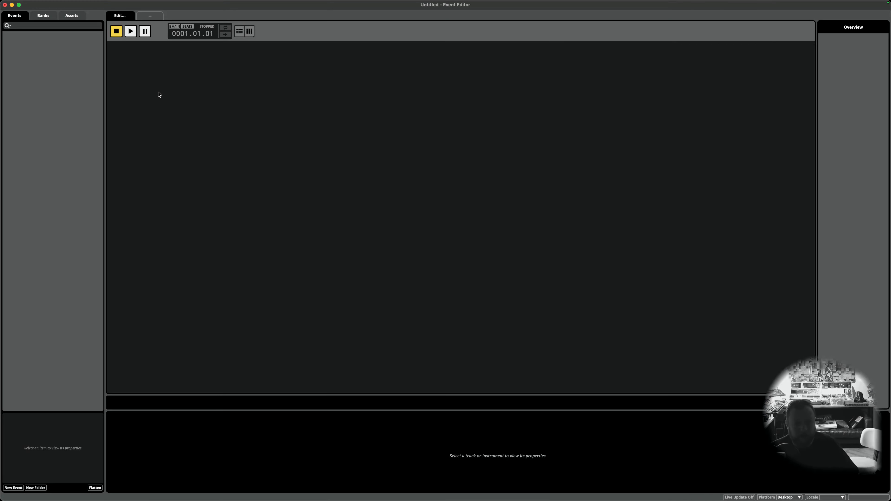
mouse_move(137, 2)
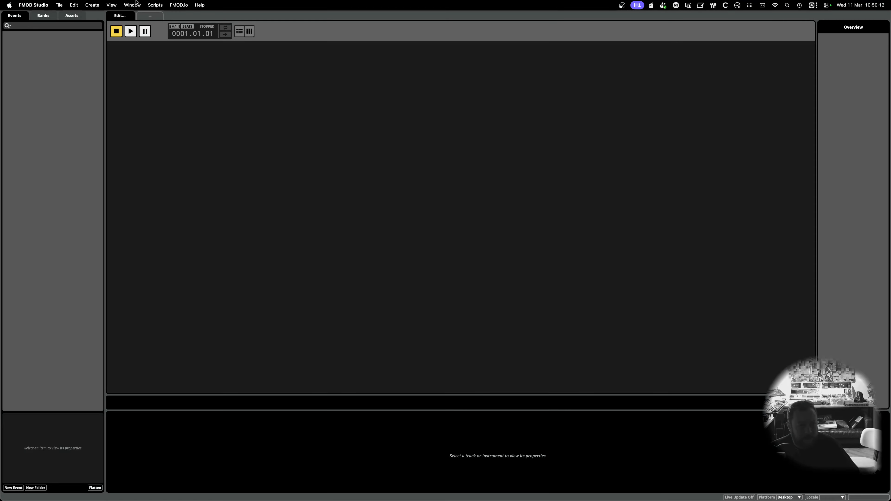
left_click(155, 4)
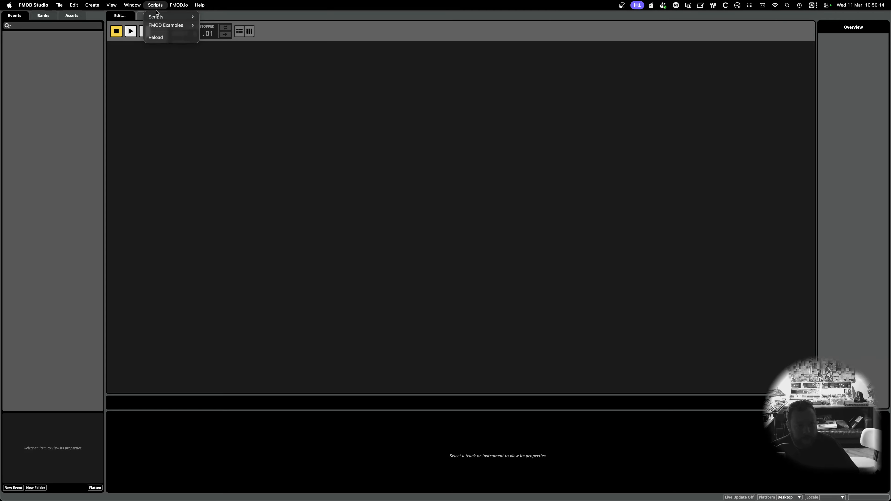
mouse_move(153, 19)
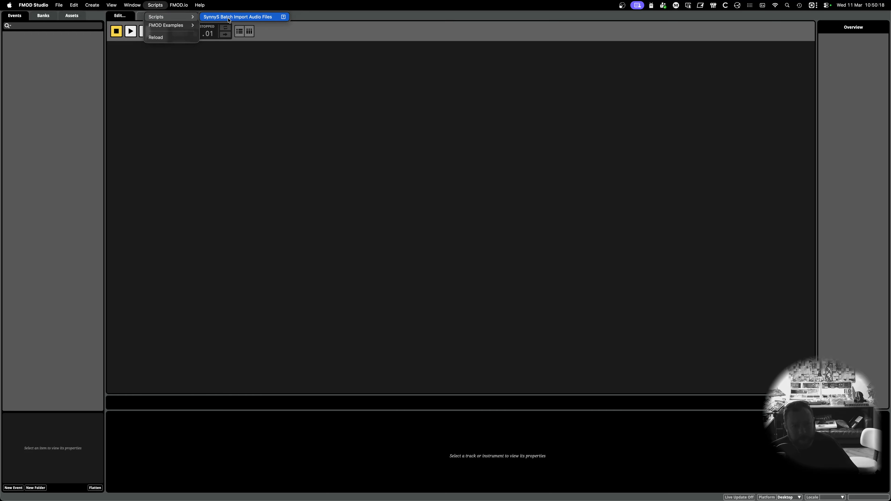
left_click(249, 18)
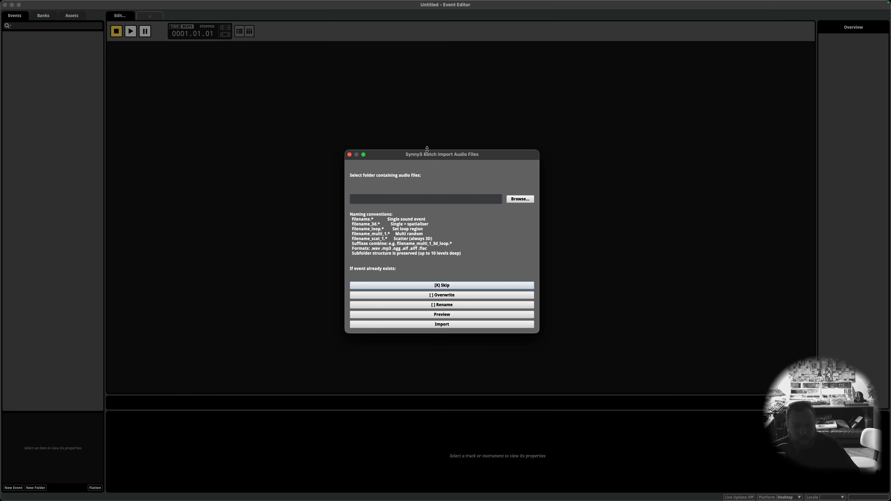
left_click_drag(401, 158, 416, 115)
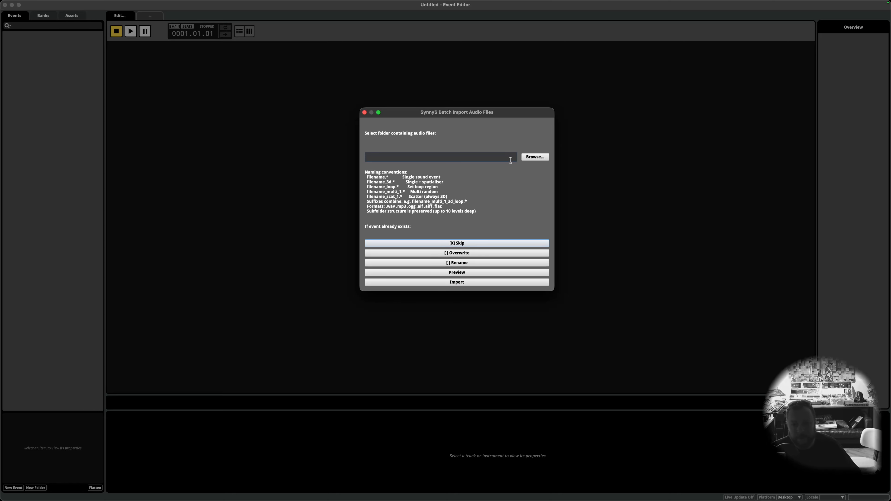
Step: Browse for the audio source folder and go to the Samples folder on the Desktop
left_click(531, 157)
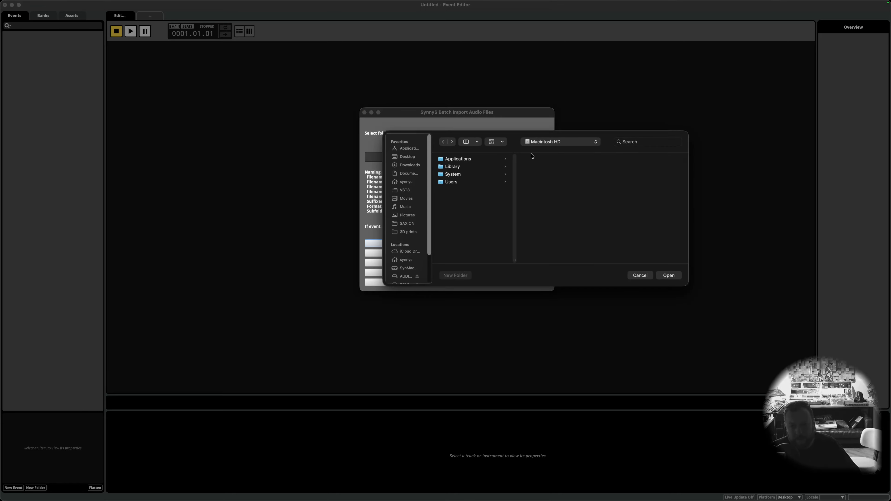
left_click(403, 158)
left_click(459, 168)
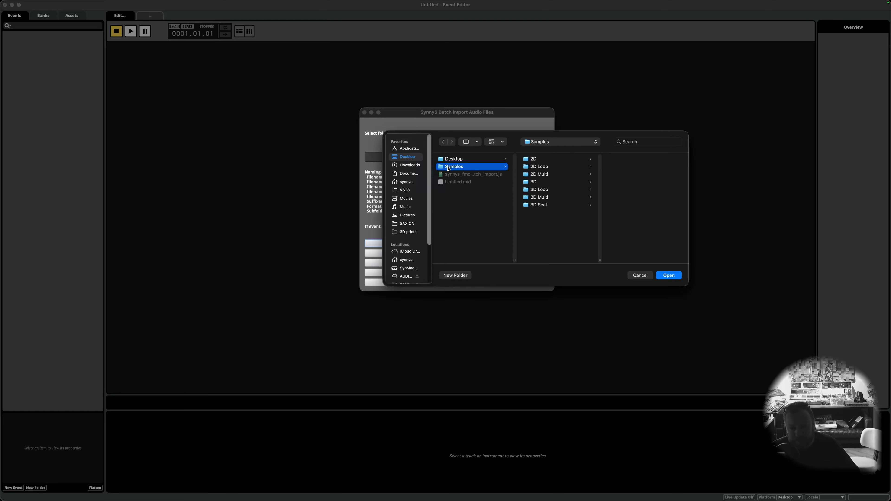
Step: Examine the file names inside the 2D and 3D subfolders of Samples
left_click(559, 160)
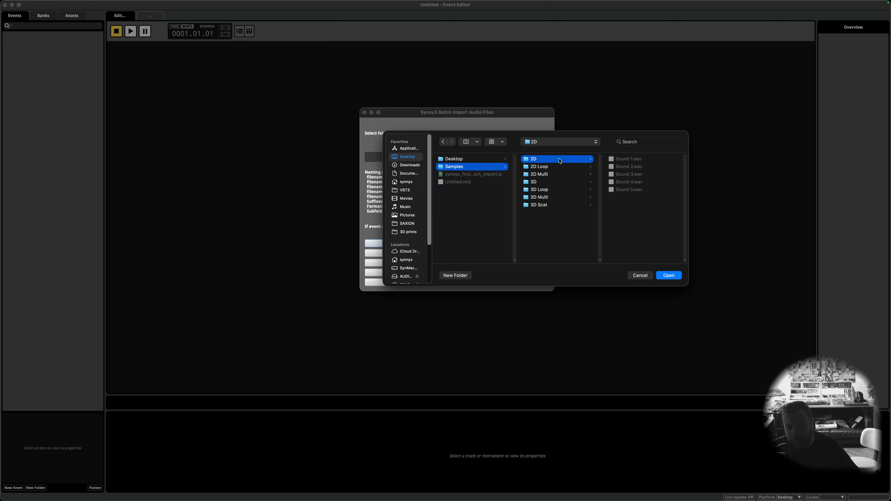
key("Down")
key("Down")
key("Down")
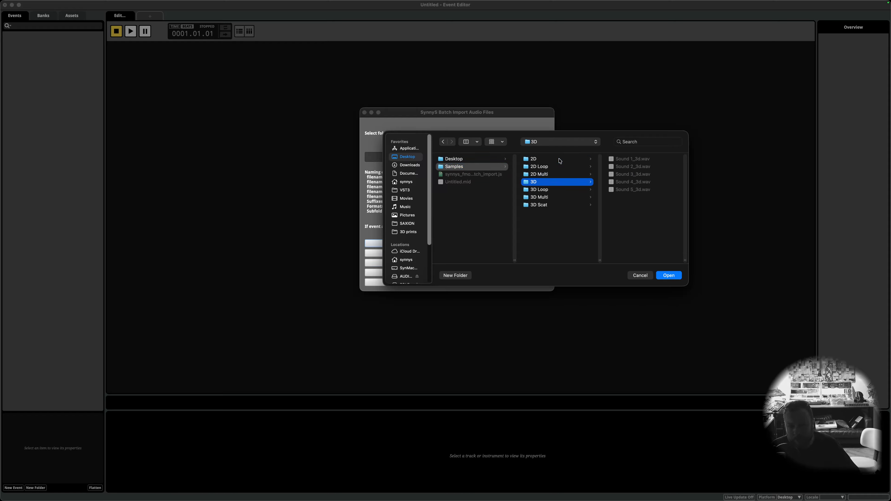
key("Down")
key("Down")
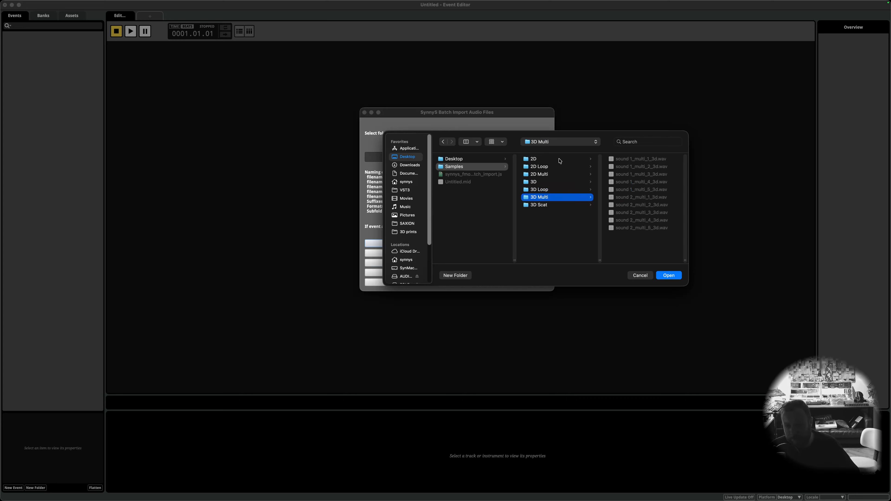
key("Down")
key("Up")
key("Up")
key("Up")
key("Up")
key("Up")
key("Up")
Step: Choose the Samples folder as the import source and preview both pages of events it would create
key("Left")
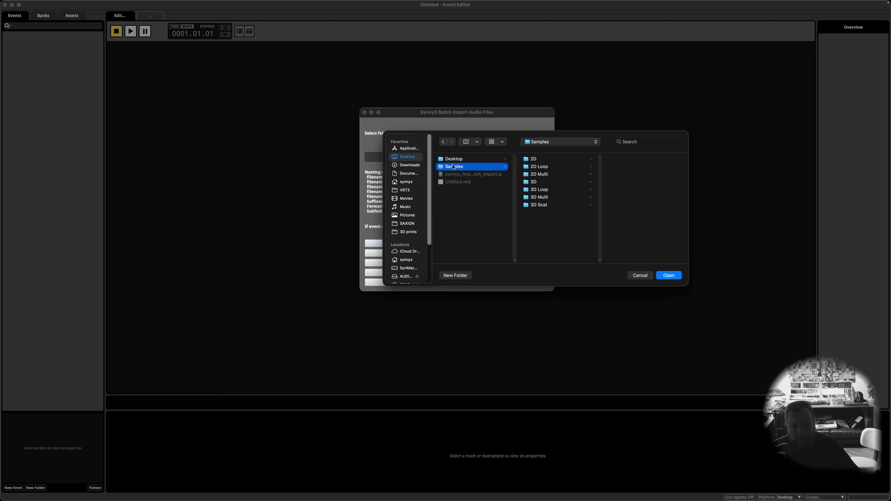
left_click(668, 275)
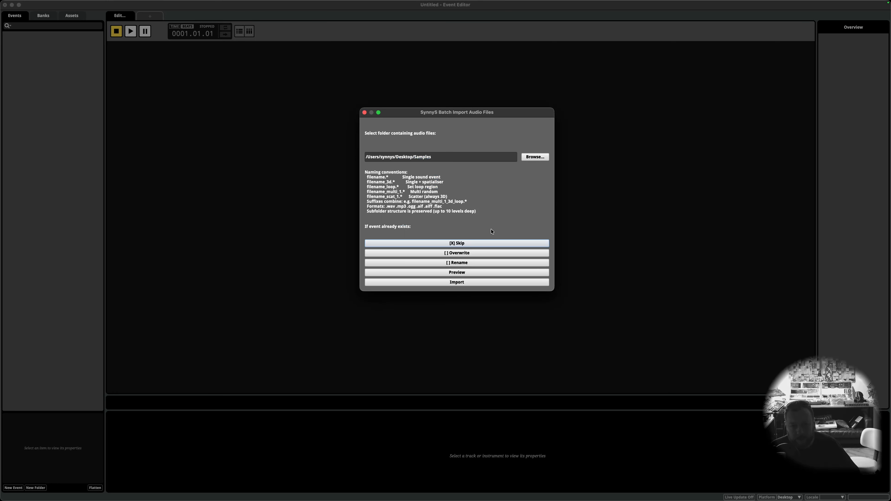
left_click(461, 275)
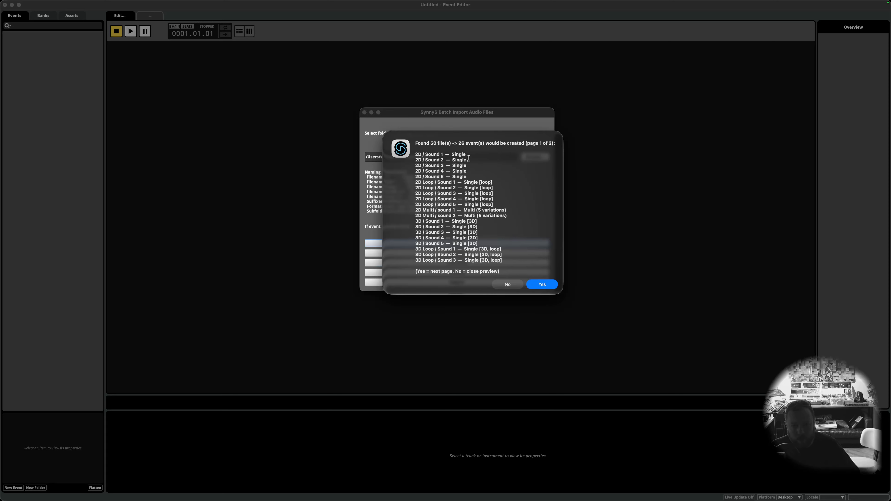
left_click(548, 286)
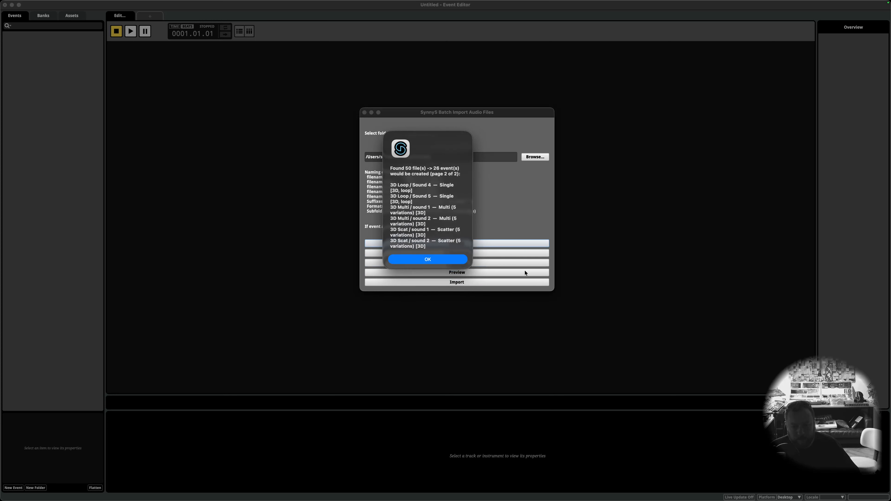
left_click(425, 259)
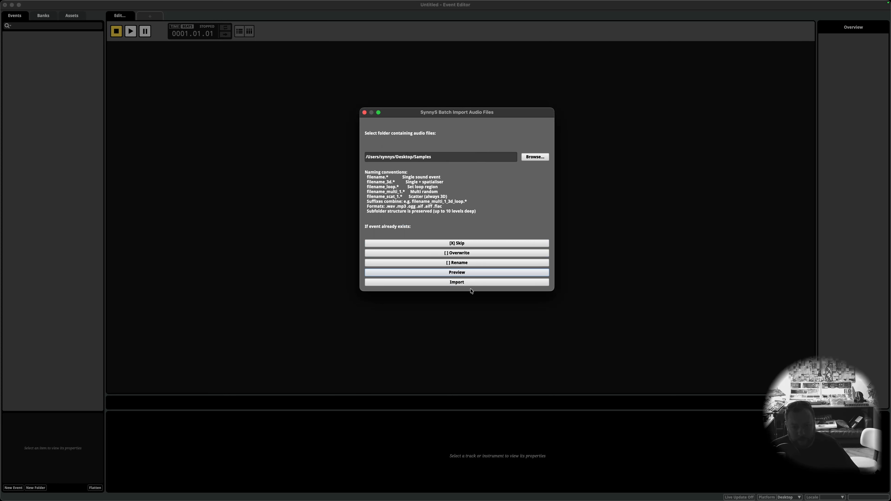
Step: Import the Samples audio files with the Skip conflict mode and confirm the import
left_click(460, 282)
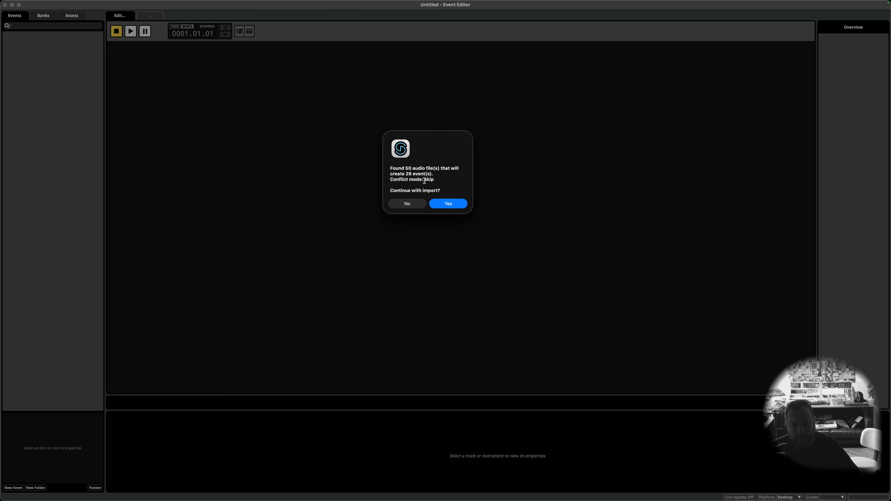
left_click(446, 204)
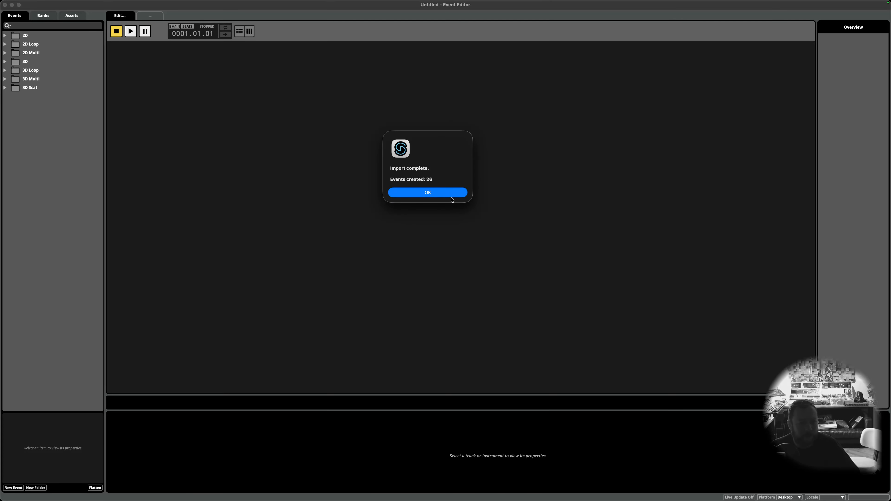
left_click(435, 188)
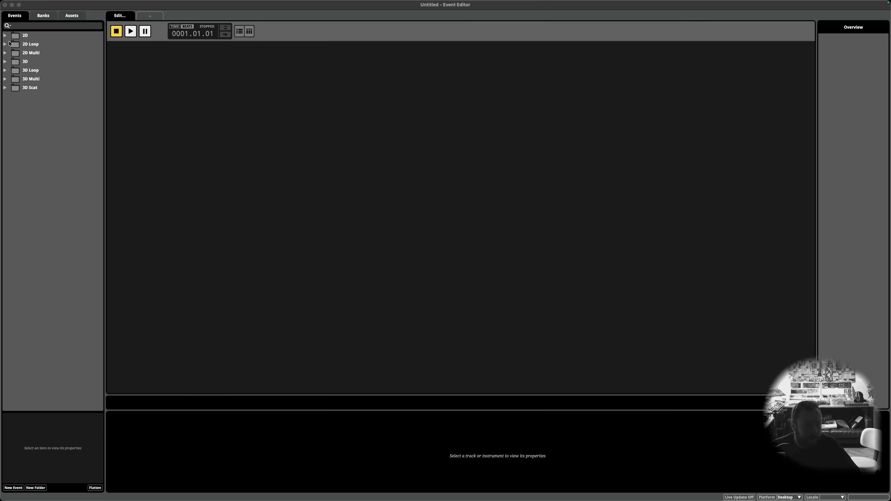
Step: Inspect the imported Sound 1, Sound 2 and Sound 5 events in the 2D folder, including Sound 1's instrument
left_click(5, 36)
left_click(34, 44)
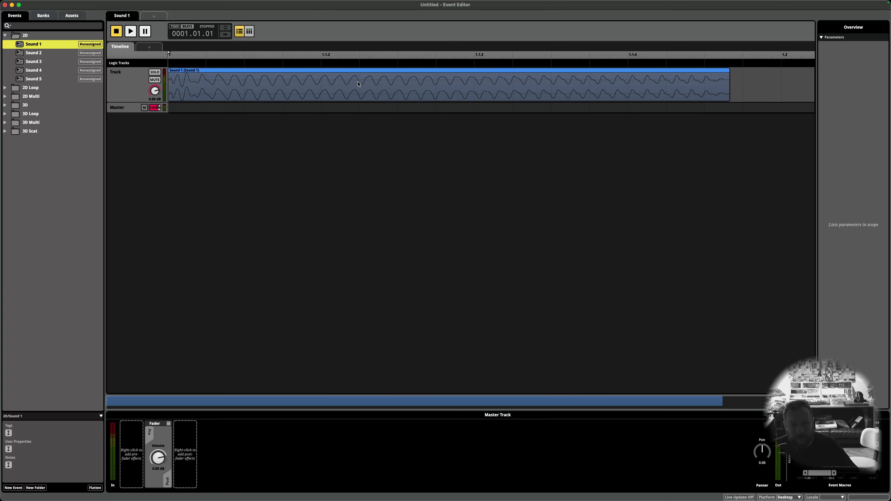
left_click(235, 86)
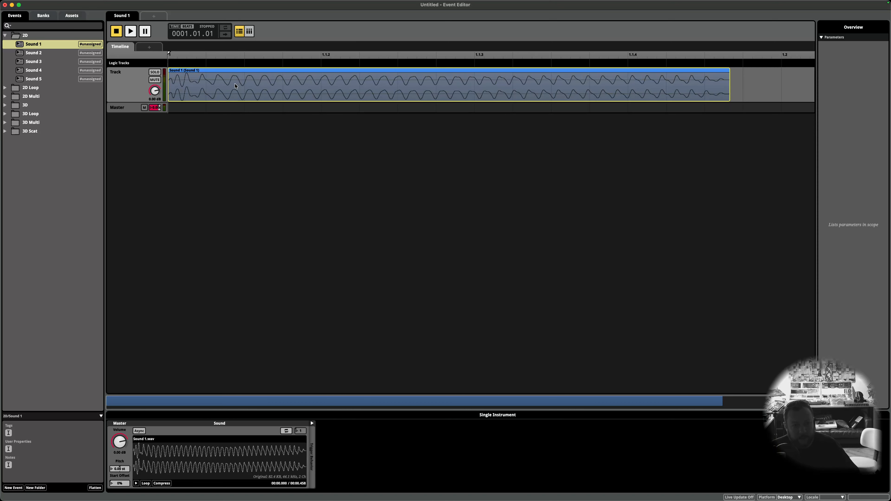
left_click(34, 53)
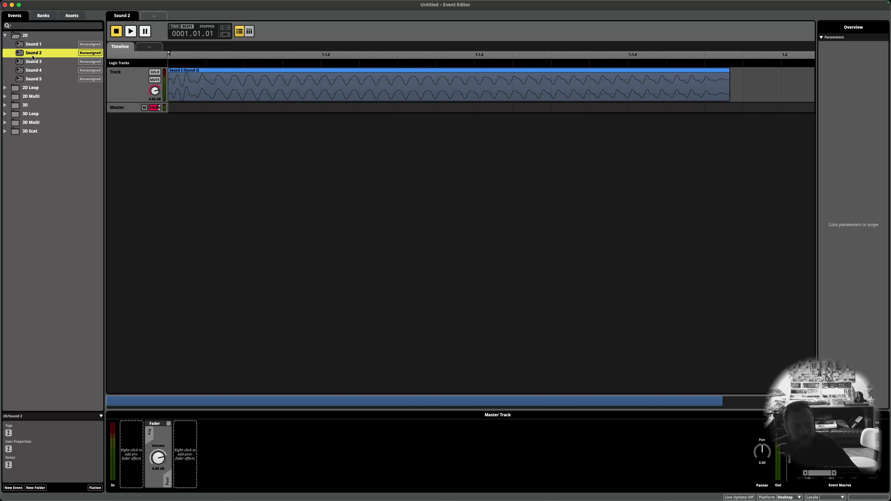
left_click(40, 80)
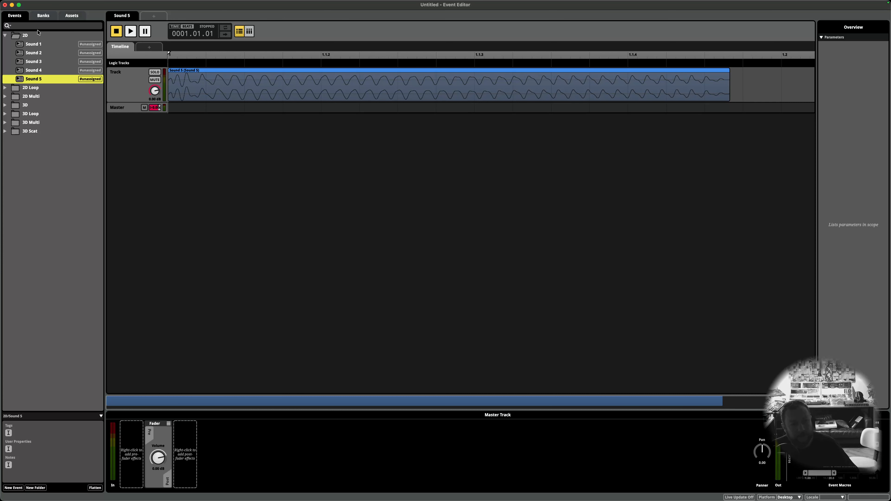
left_click(5, 35)
Step: Inspect the Sound 1 event in the 2D Loop folder, checking its loop region and instrument
left_click(5, 45)
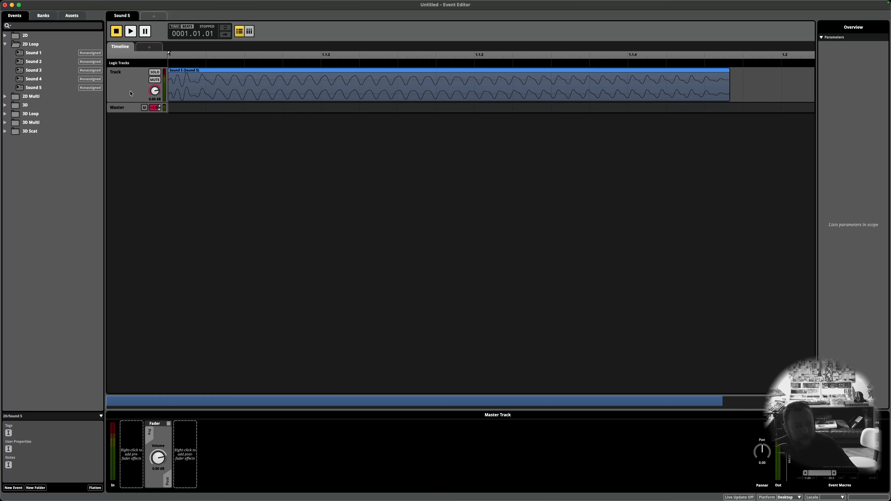
left_click(45, 54)
left_click(207, 87)
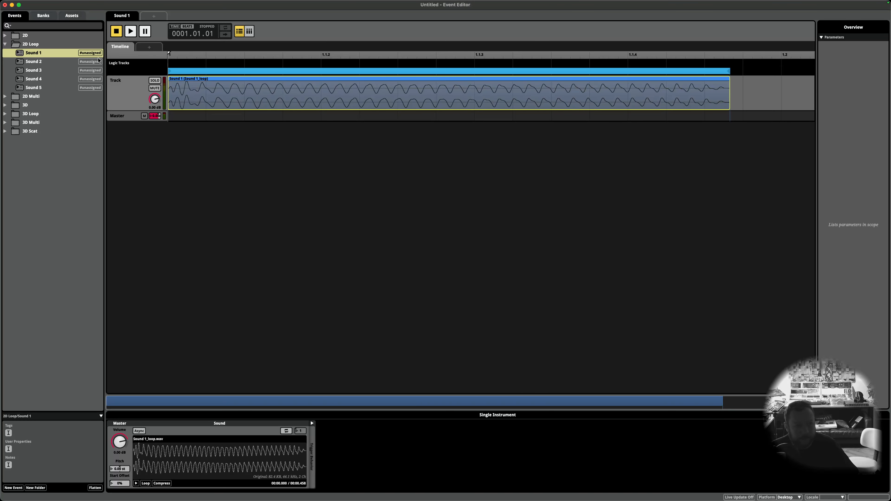
left_click(3, 44)
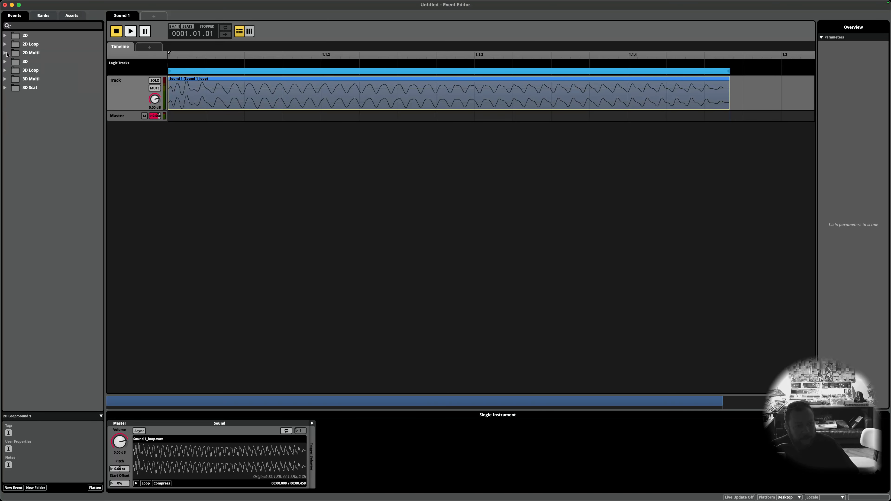
Step: Inspect the multi instrument playlists of the sound 1 and sound 2 events in the 2D Multi folder
left_click(6, 54)
left_click(40, 63)
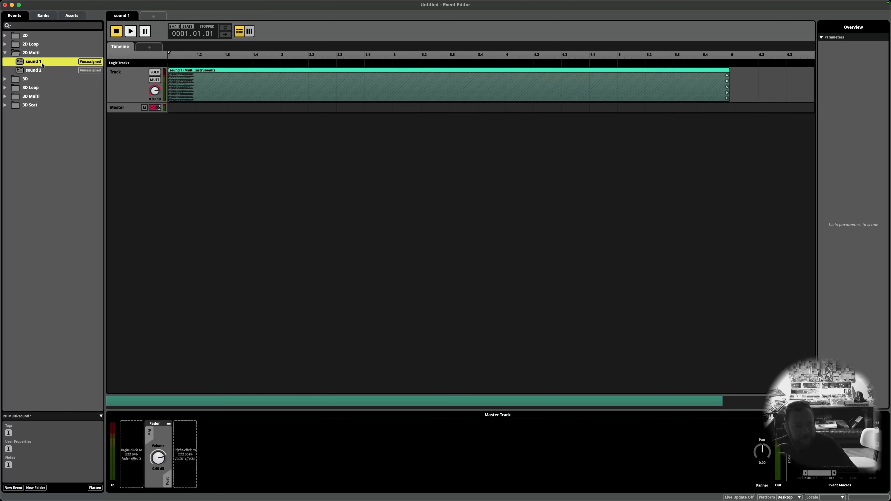
left_click(222, 92)
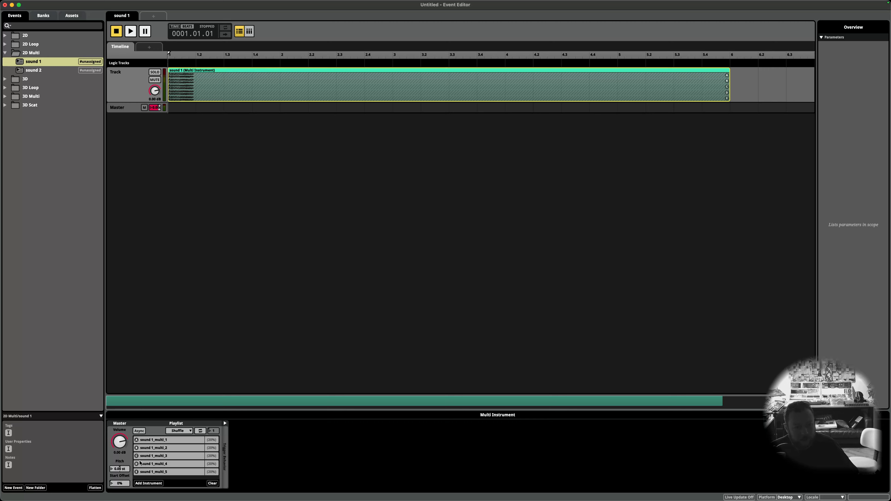
left_click(56, 71)
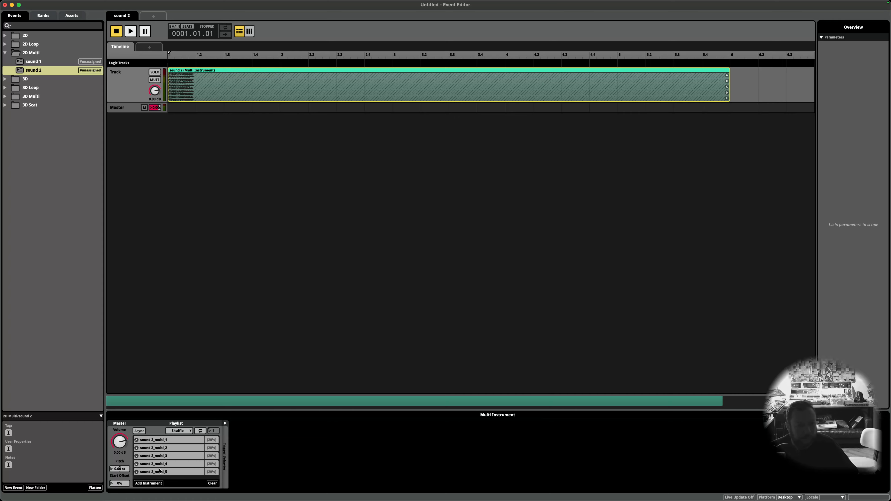
Step: Inspect the Sound 1 event in the 3D folder, checking its single instrument and the spatializer on its master track
left_click(6, 53)
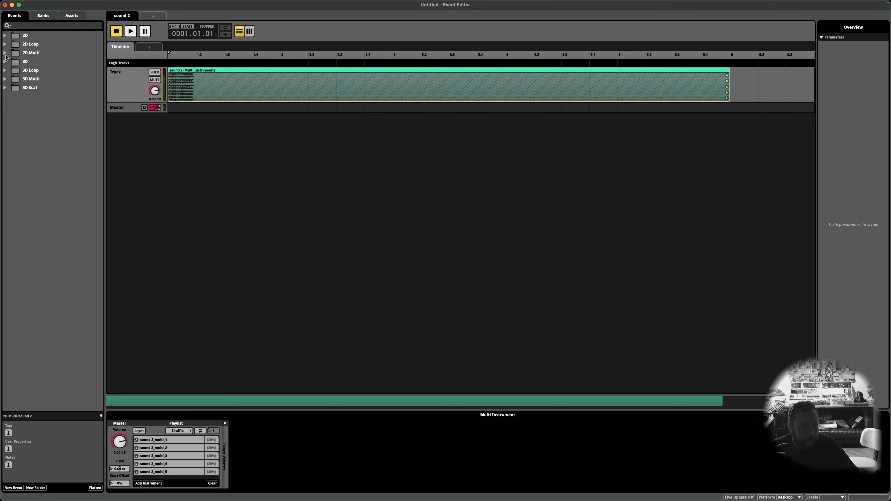
left_click(6, 62)
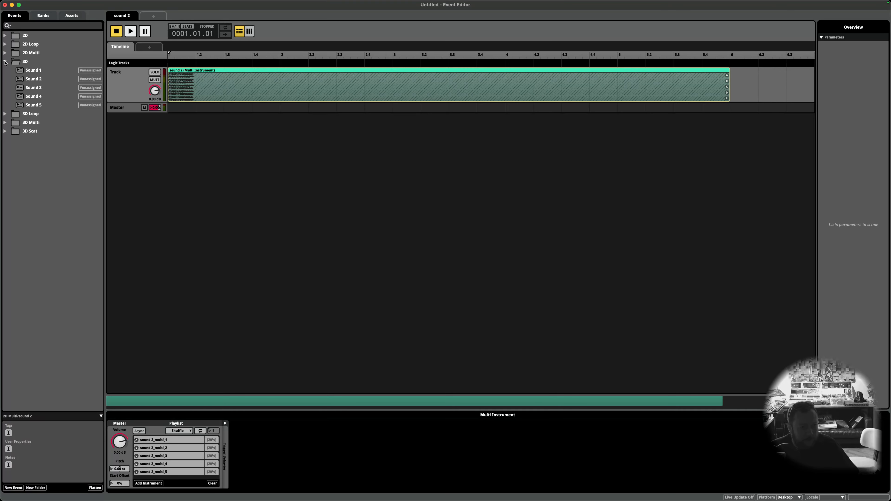
left_click(31, 71)
left_click(127, 109)
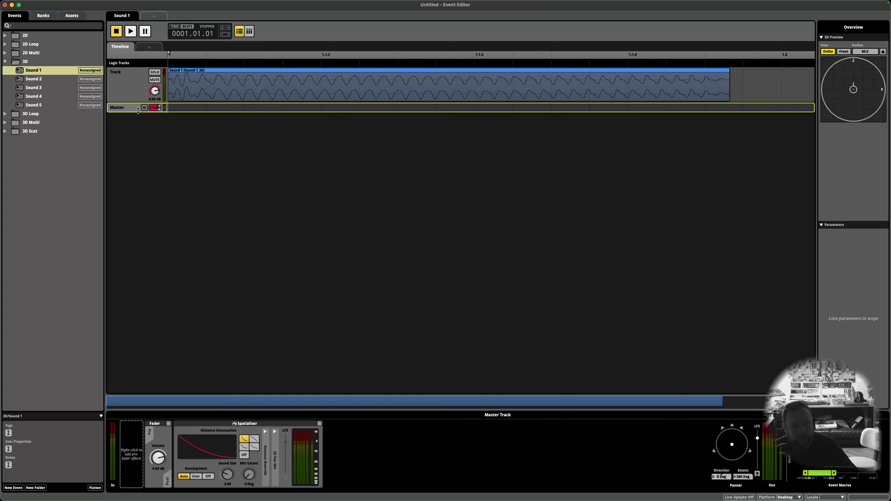
left_click(247, 95)
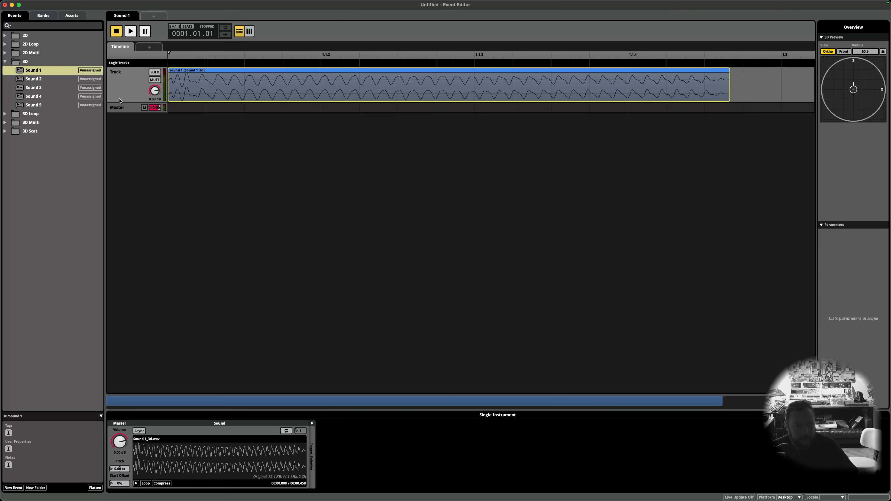
left_click(121, 108)
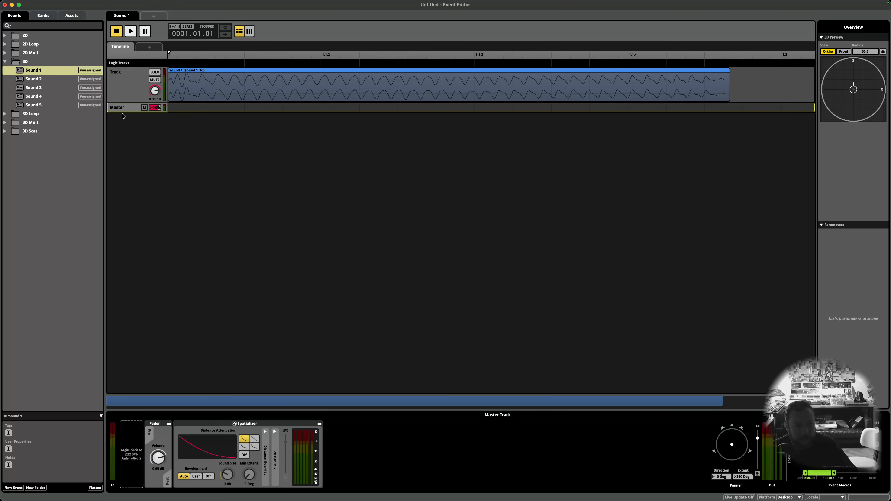
Step: Inspect the Sound 1 event in the 3D Loop folder, checking its loop region, instrument and master track spatializer
left_click(6, 114)
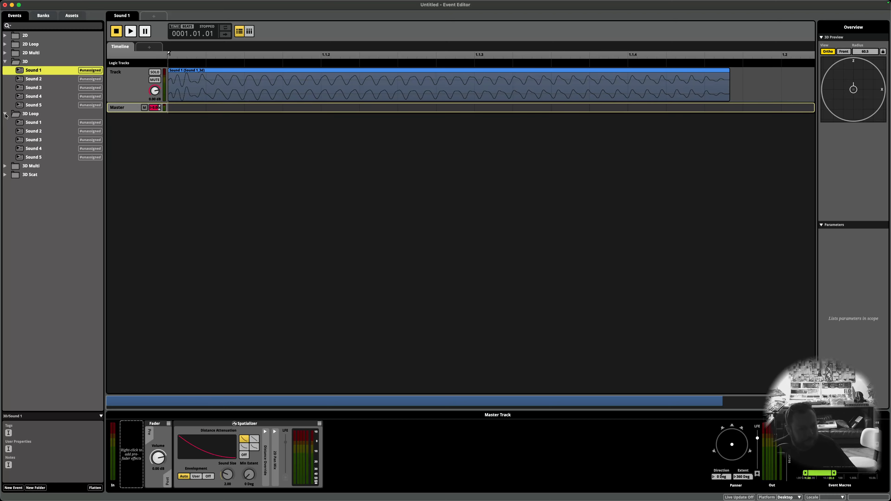
left_click(39, 123)
left_click(227, 91)
left_click(185, 73)
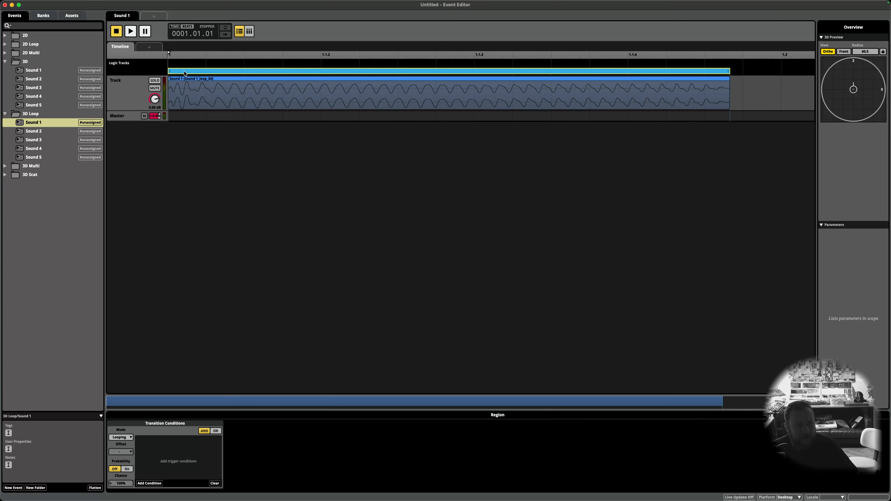
left_click(225, 102)
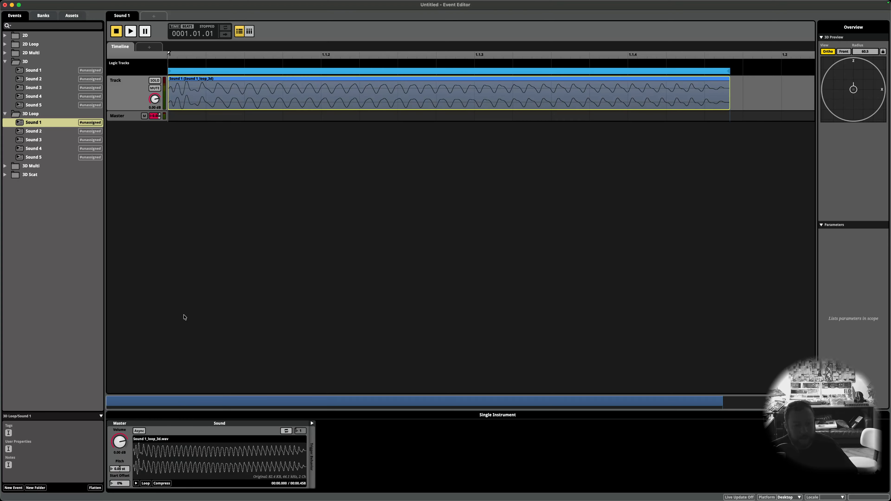
left_click(125, 117)
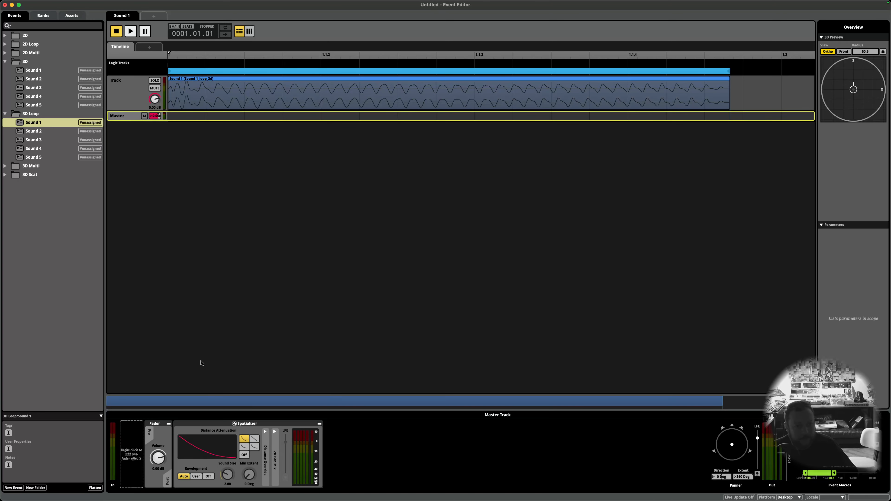
left_click(185, 102)
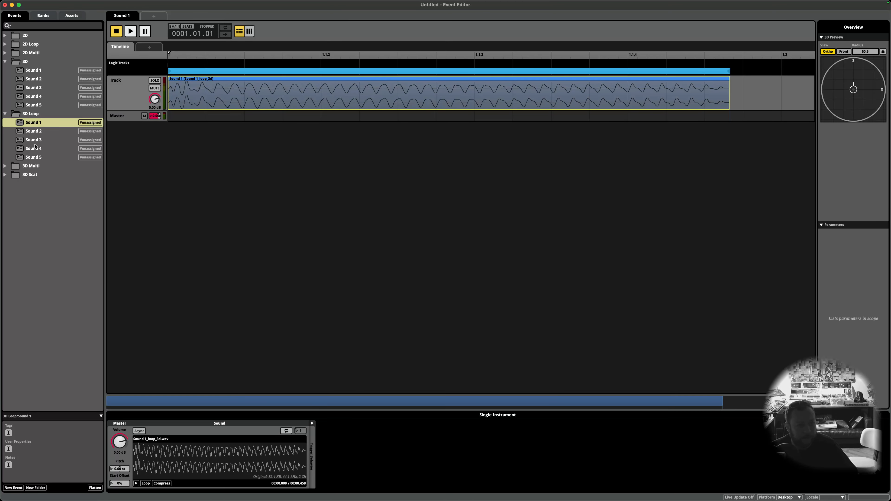
Step: Inspect the sound 1 event in the 3D Multi folder, checking its multi instrument playlist and master track spatializer
left_click(5, 113)
left_click(6, 122)
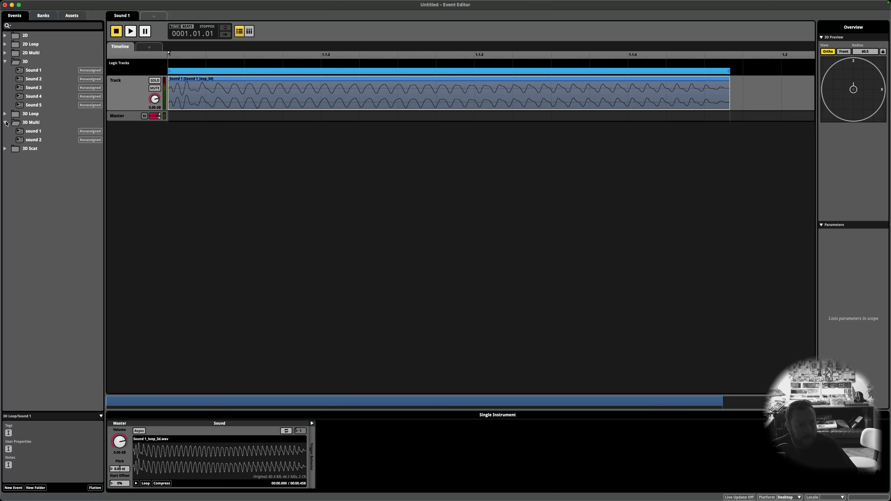
left_click(37, 131)
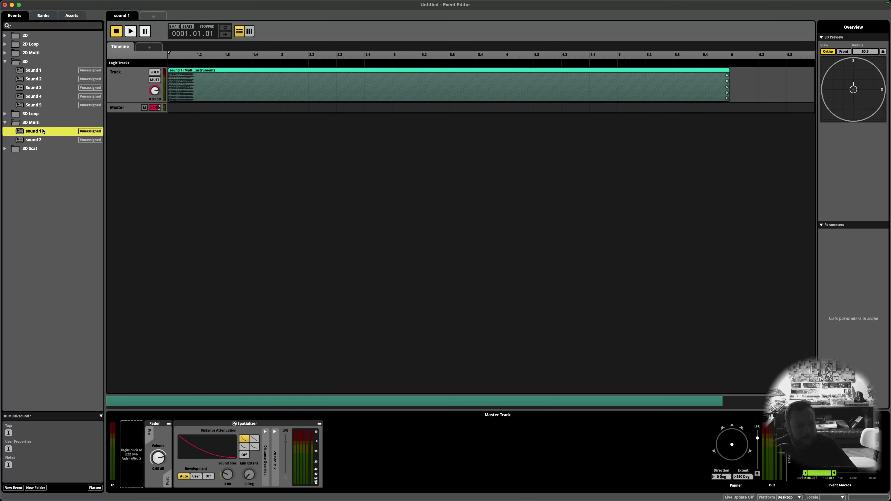
left_click(184, 85)
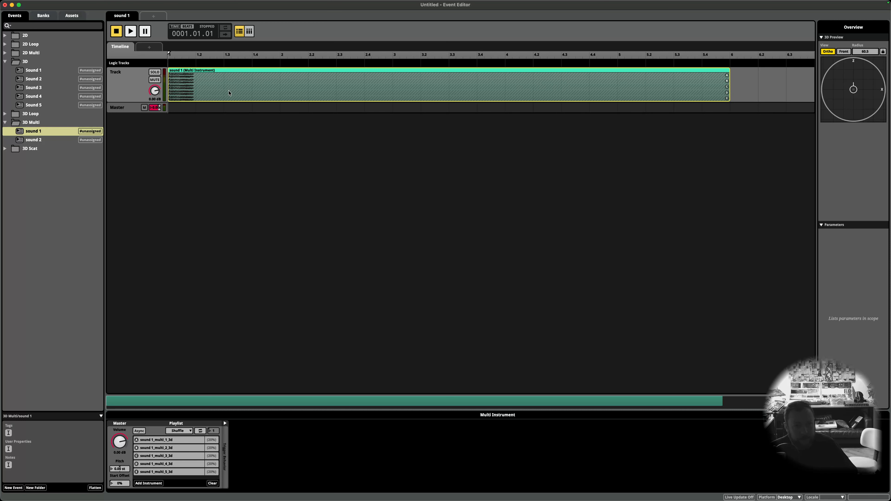
left_click(123, 109)
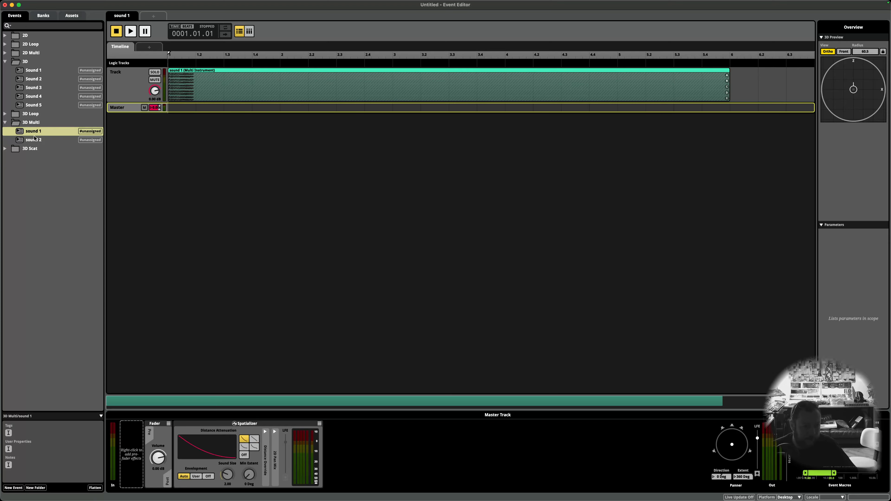
Step: Inspect the sound 1 event in the 3D Scat folder, checking its scatterer instrument settings and playlist, and clear the selection
left_click(11, 150)
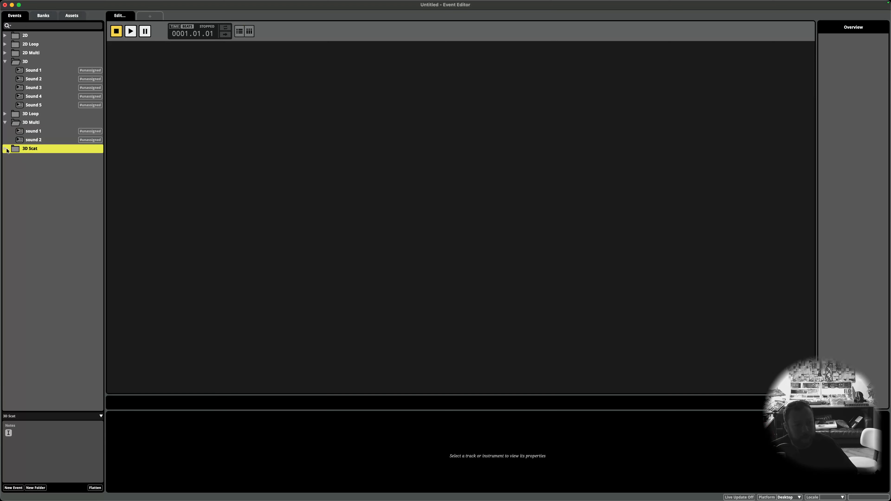
left_click(5, 149)
left_click(29, 158)
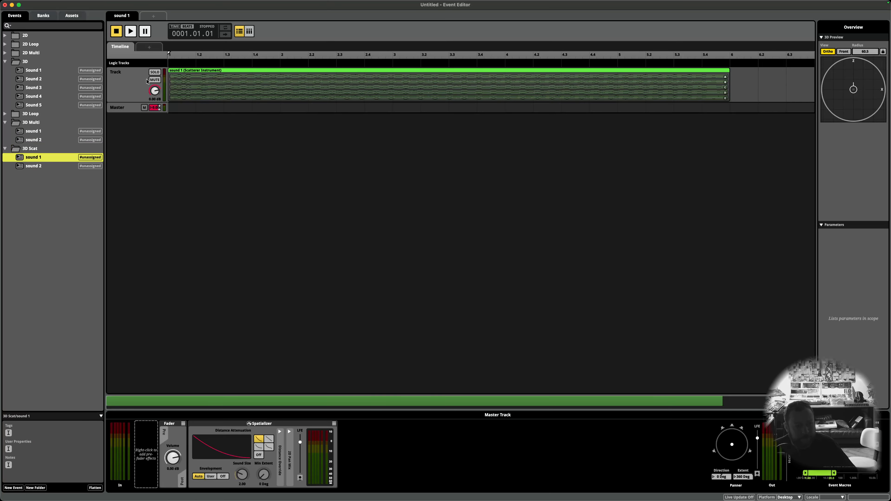
left_click(203, 82)
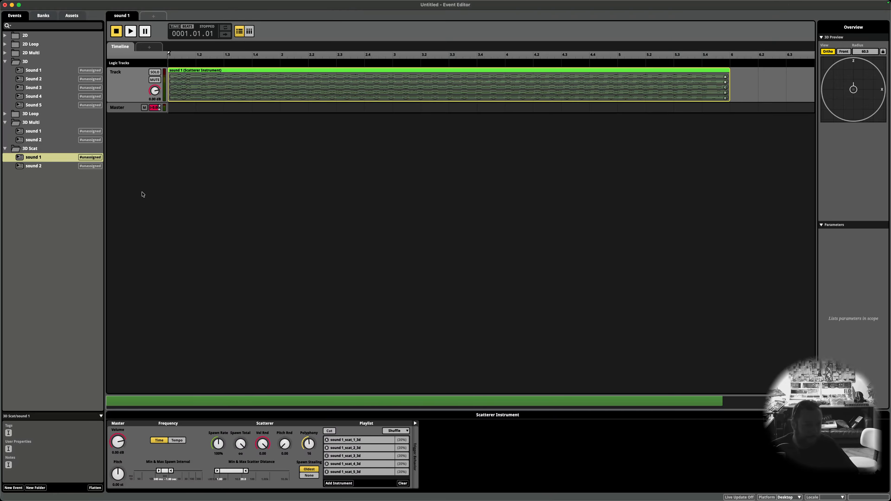
left_click(34, 184)
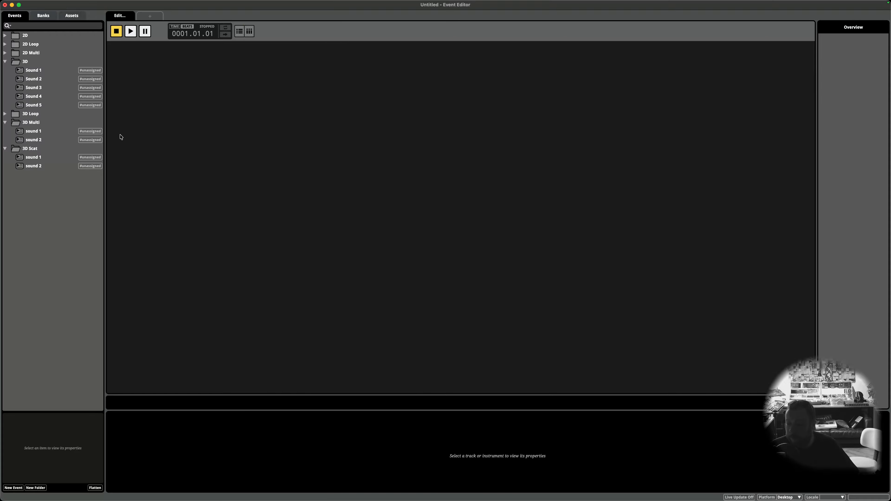